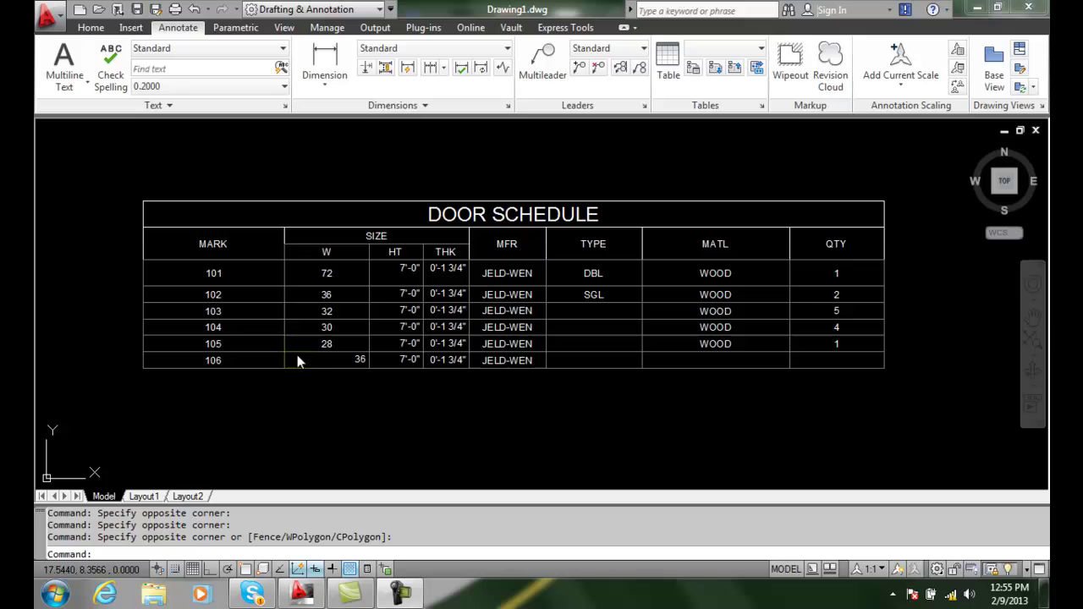
Step: Select cell B9, the W value 36 for door 106
click(329, 362)
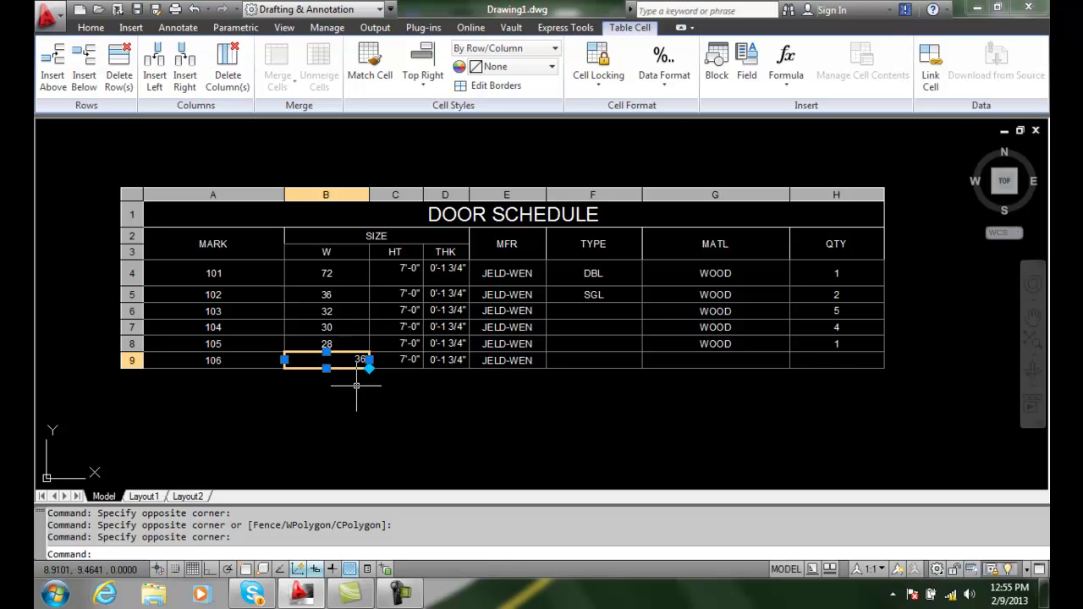
Step: Set cell B9 (door 106's width 36) to Middle Center alignment
click(424, 88)
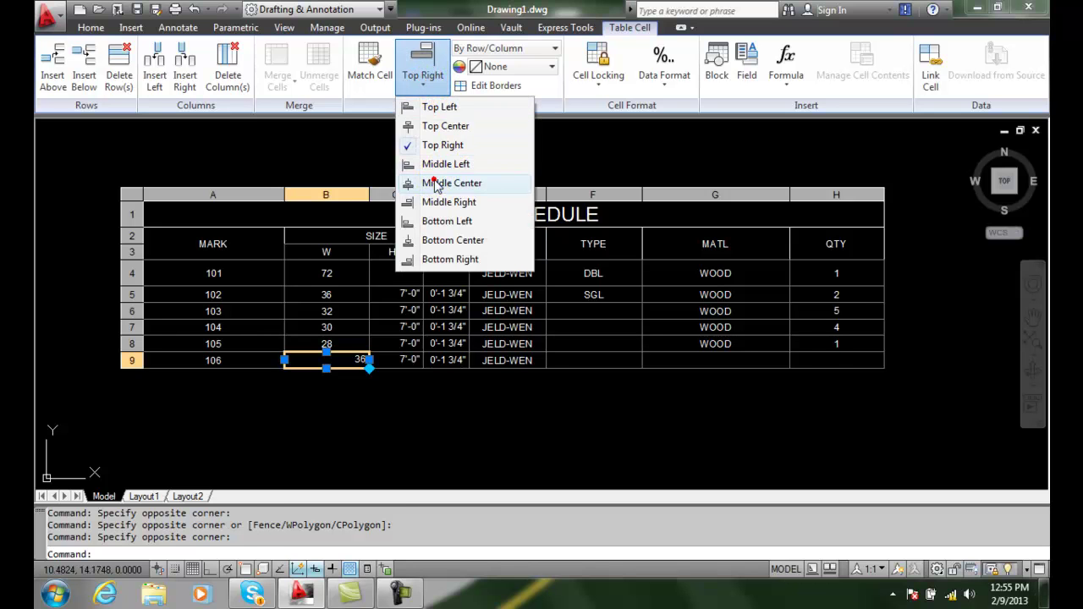
click(432, 182)
click(561, 398)
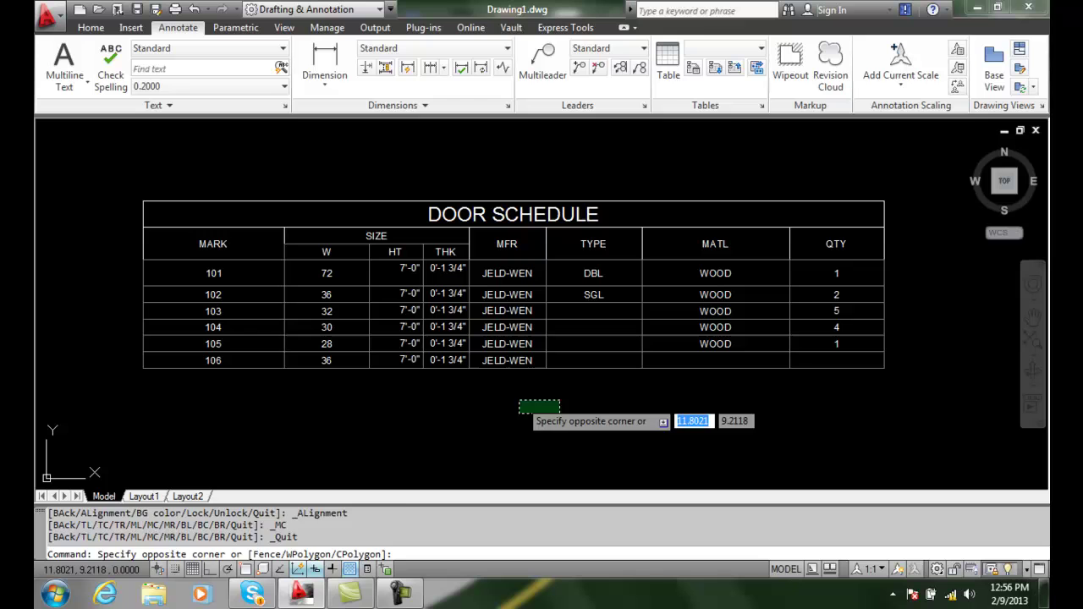
click(520, 381)
Step: Align the JELD-WEN entries in MFR cells E4:E9 to Middle Left
click(535, 366)
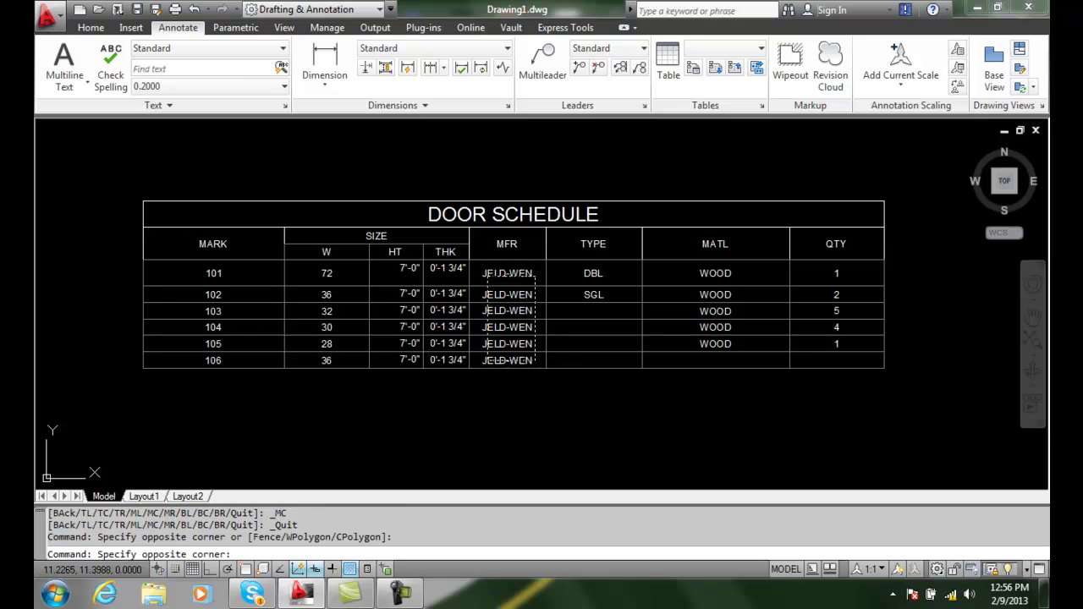
click(488, 269)
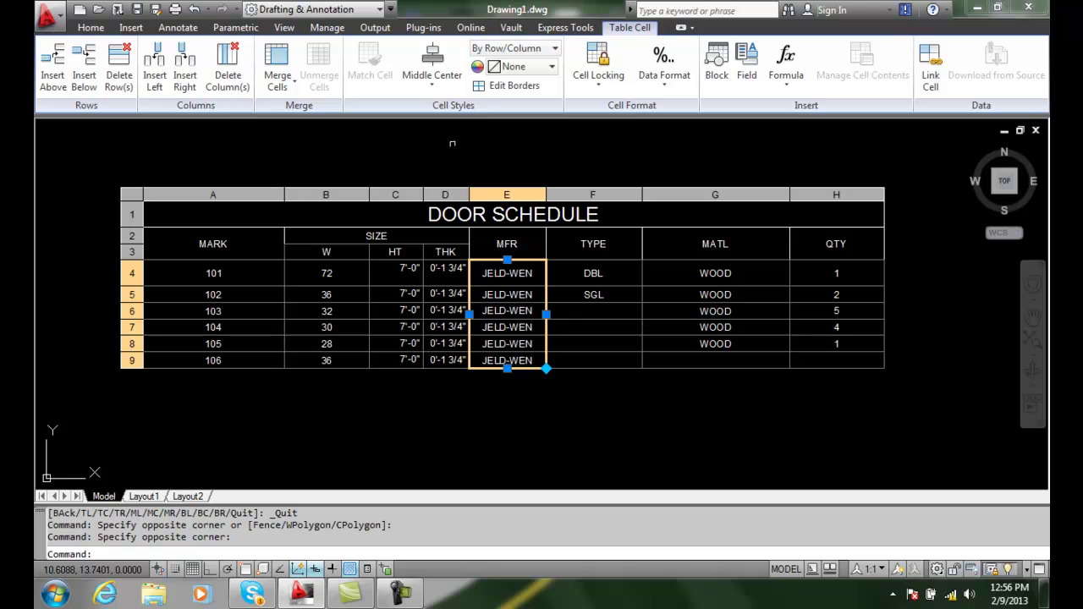
click(432, 91)
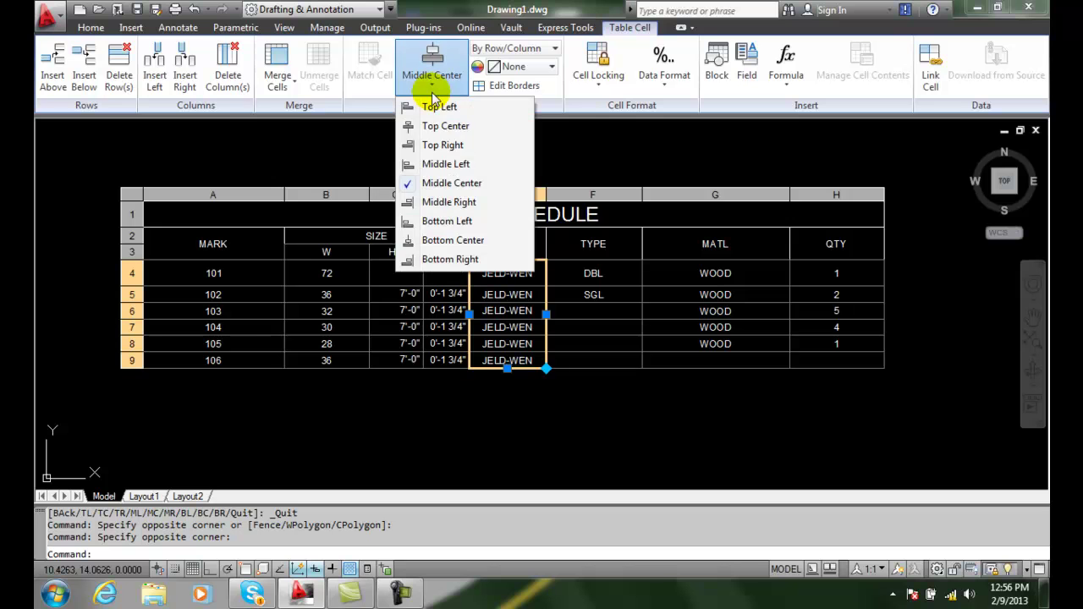
click(442, 165)
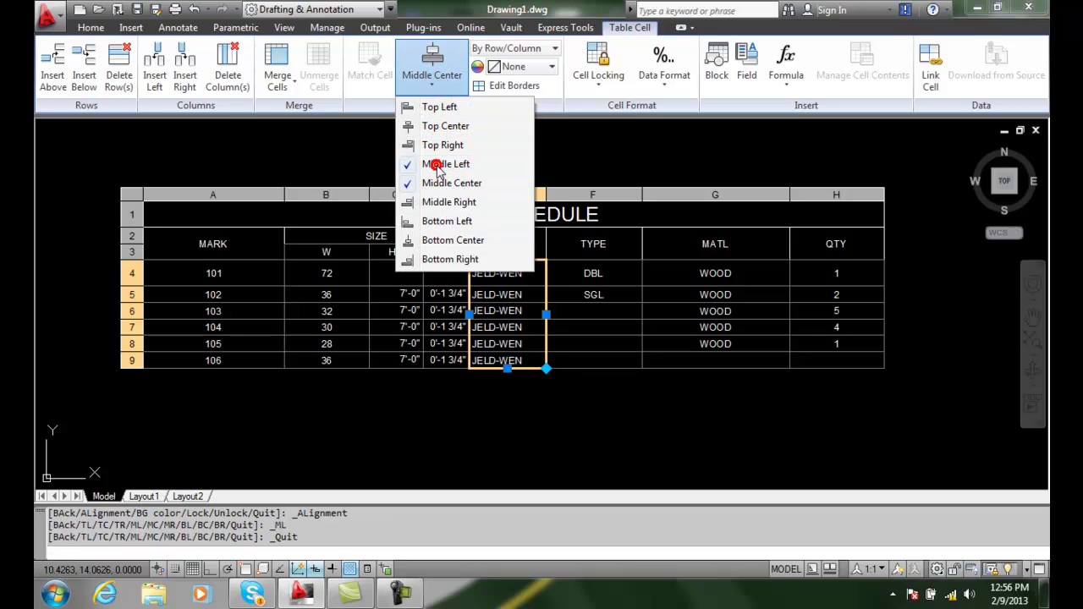
click(562, 432)
click(519, 432)
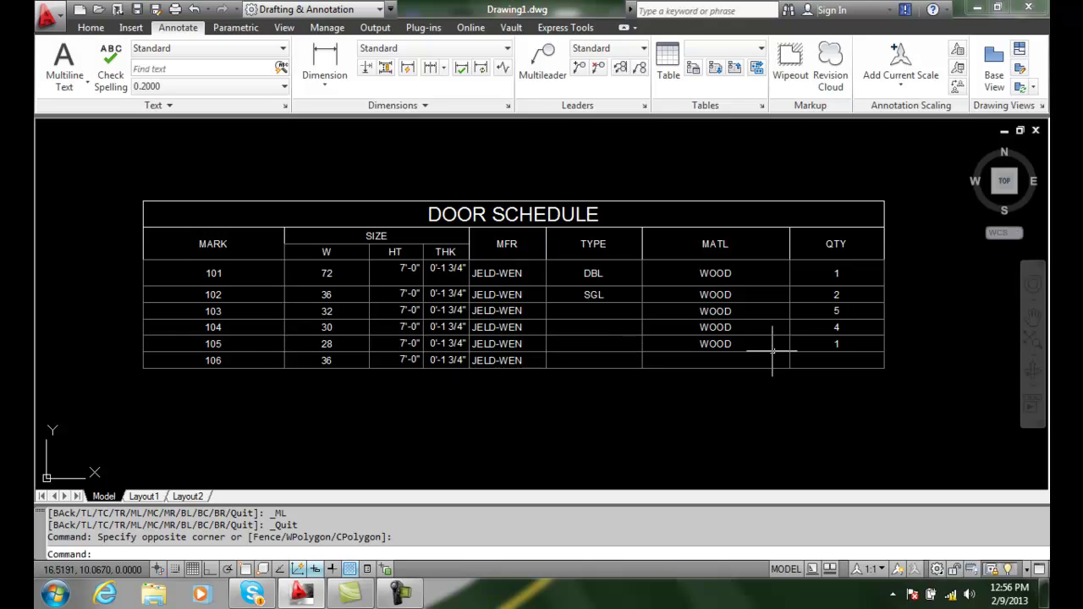
Step: Give QTY cells H4:H9 a red cell background
click(859, 360)
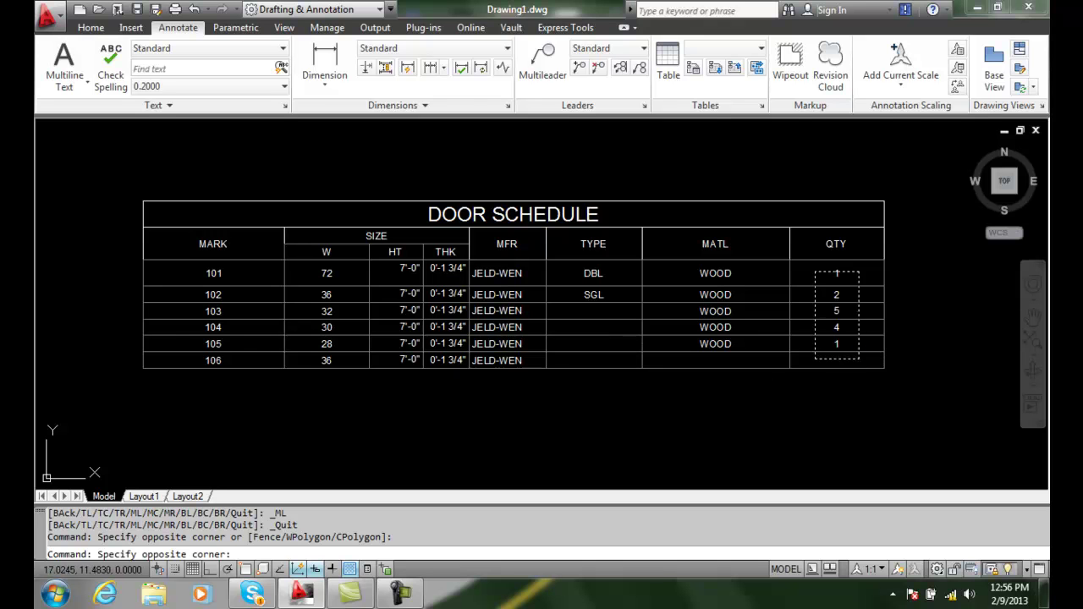
click(815, 271)
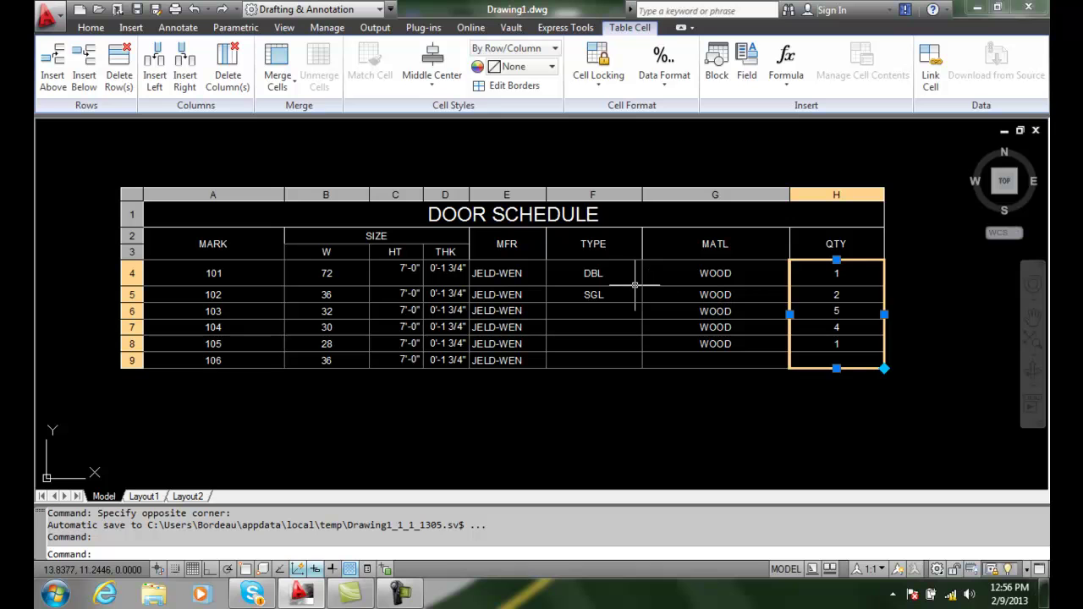
click(552, 69)
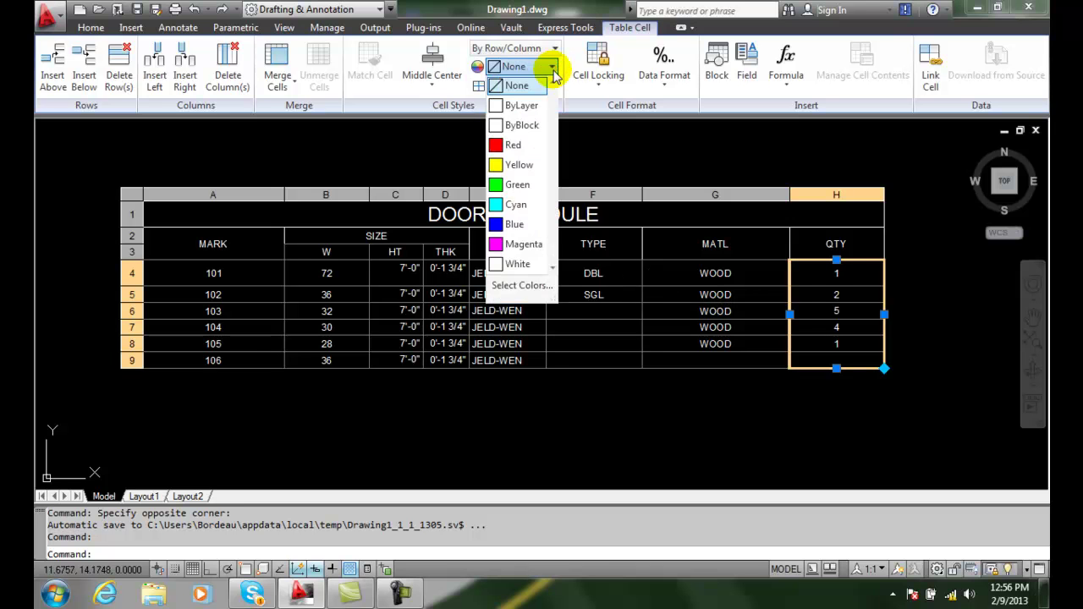
click(513, 145)
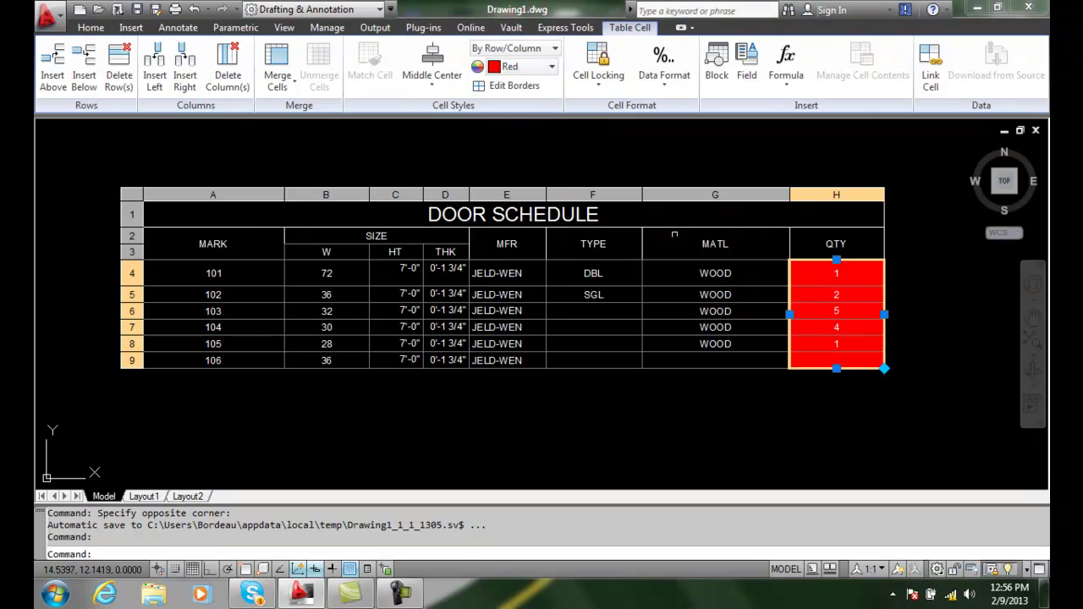
click(797, 394)
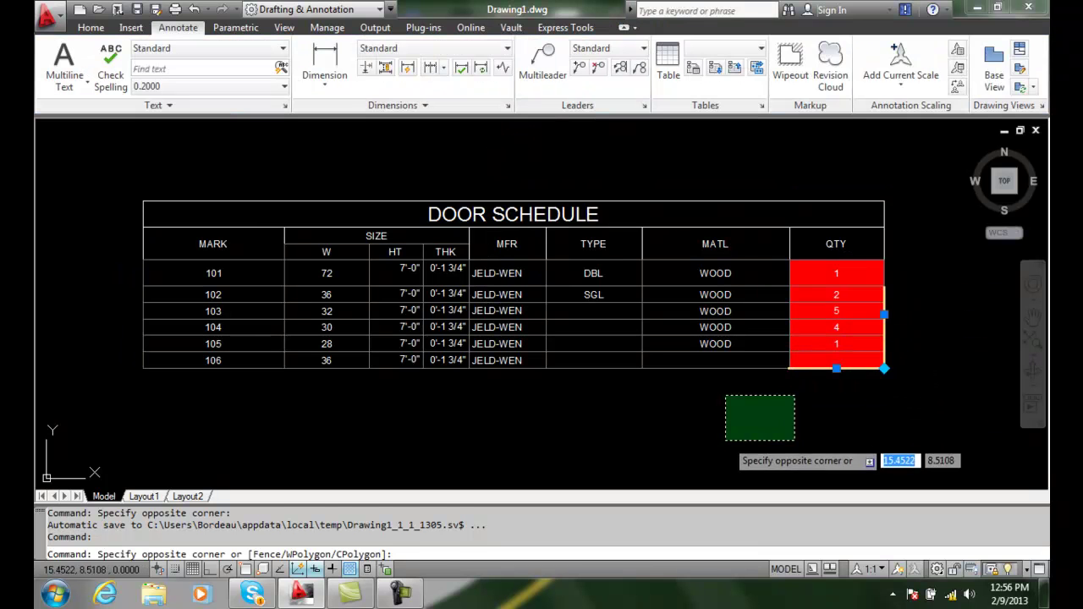
click(727, 440)
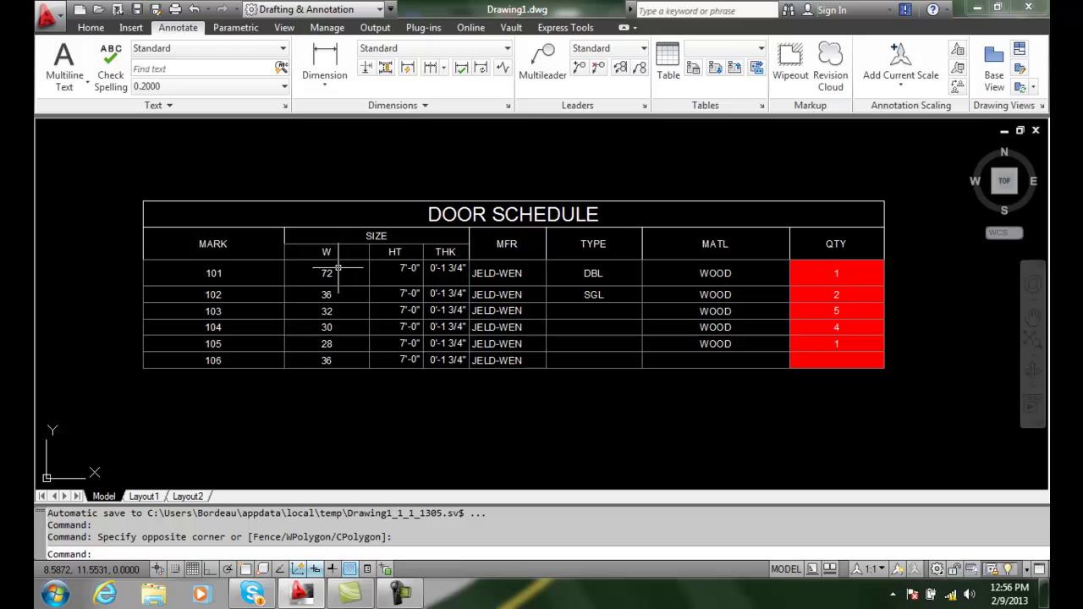
Step: Set all borders of the merged SIZE header cell to 0.047" lineweight
click(421, 240)
click(377, 235)
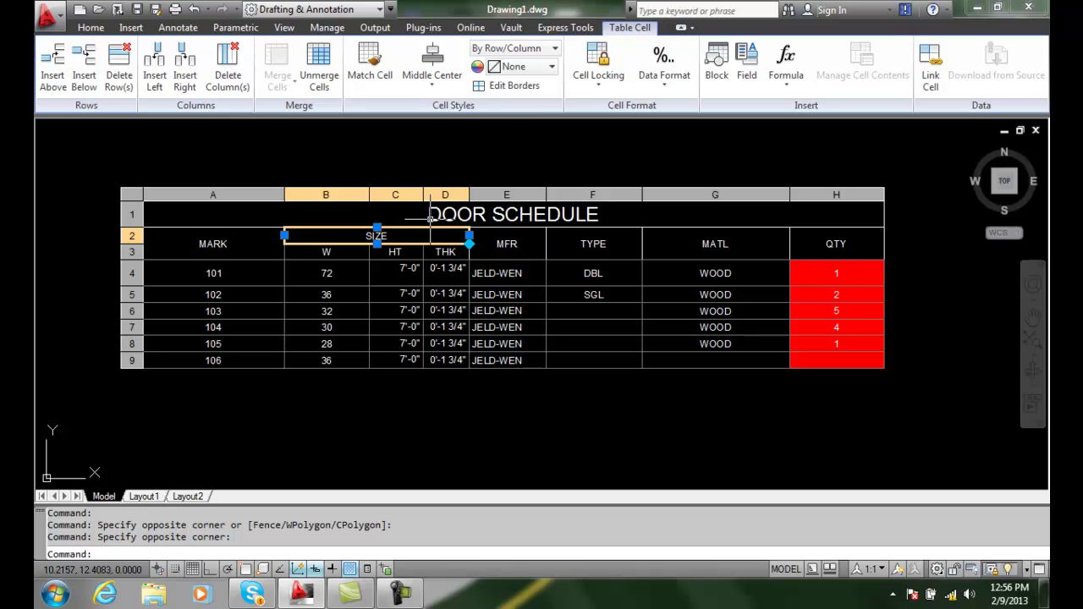
click(511, 90)
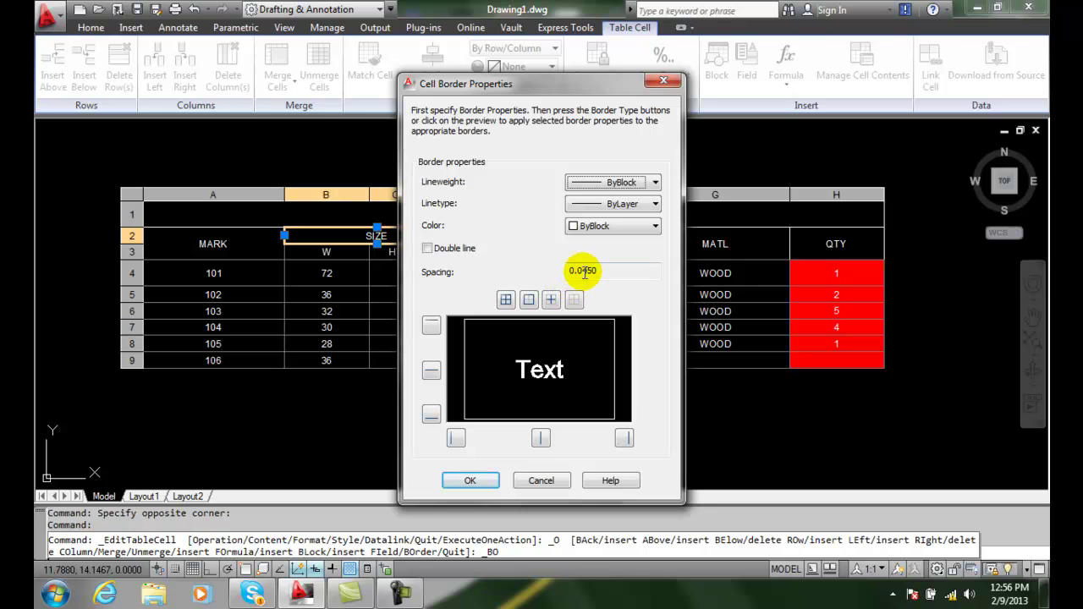
click(654, 182)
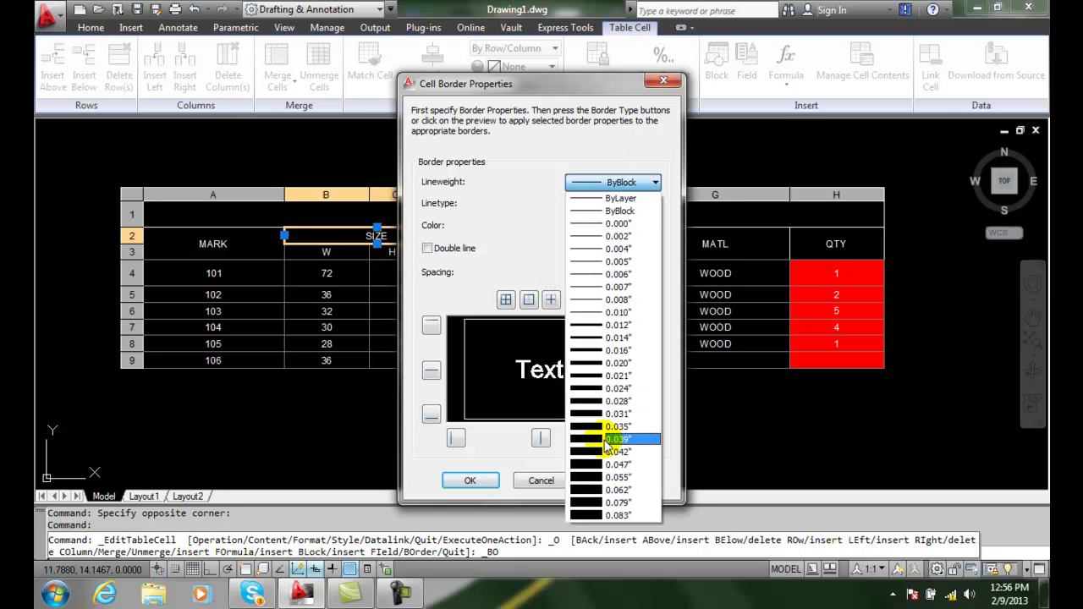
click(608, 465)
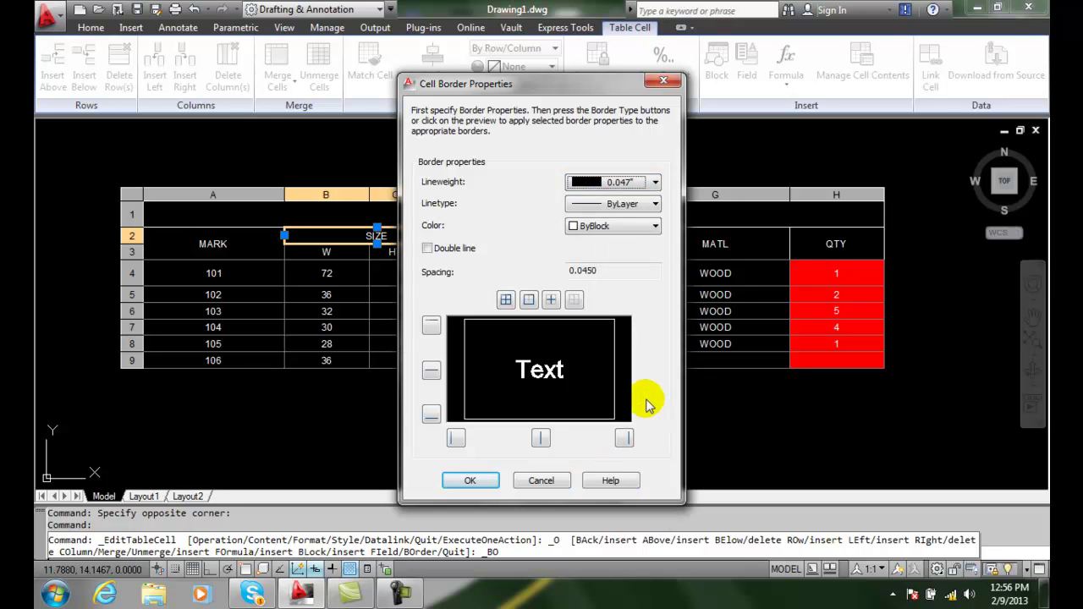
click(506, 300)
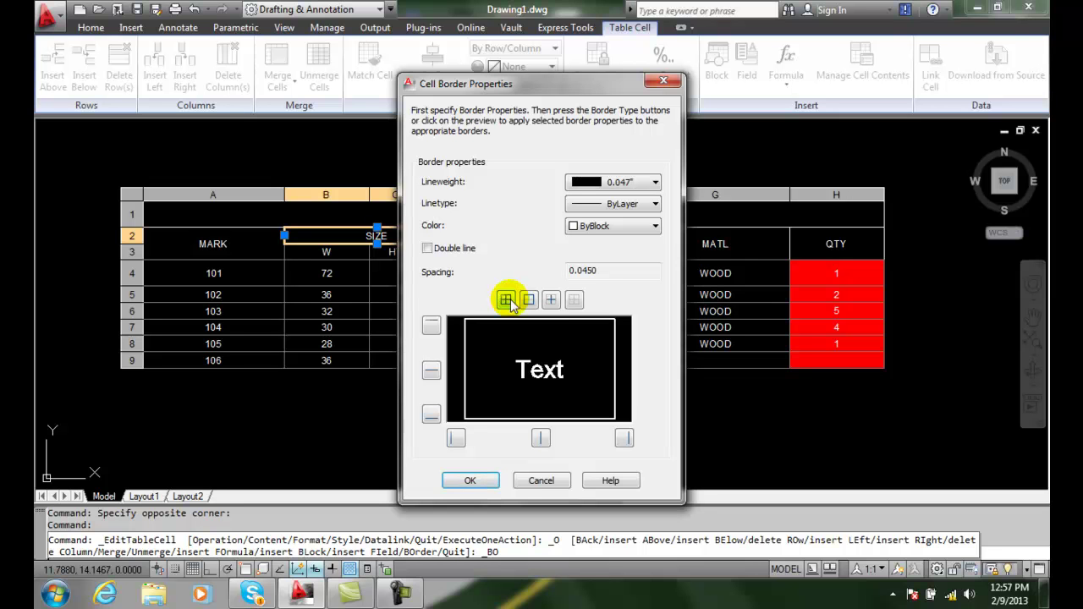
click(470, 481)
click(385, 415)
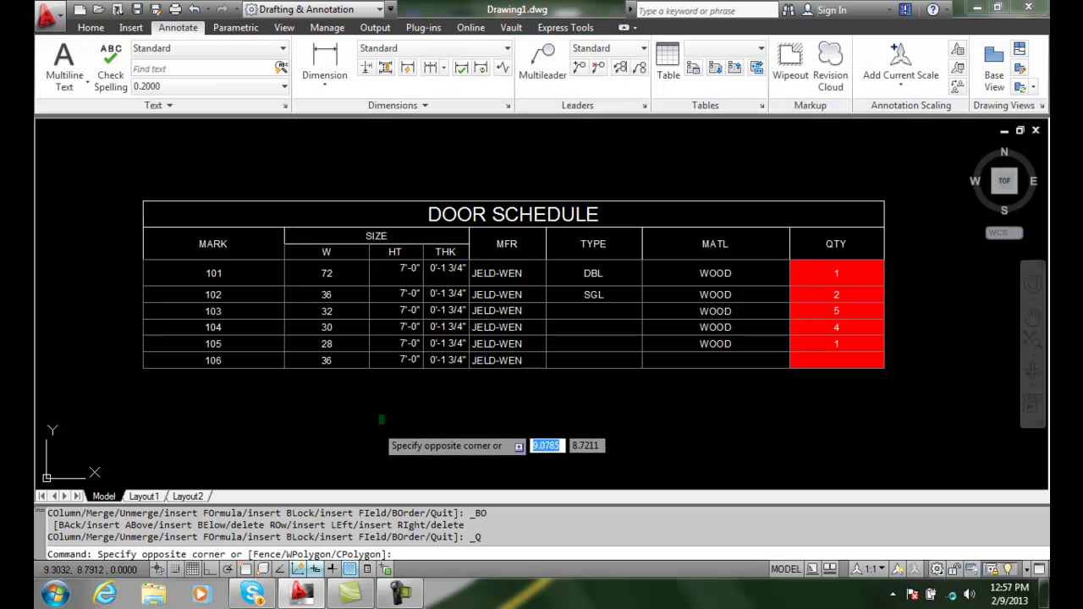
click(364, 432)
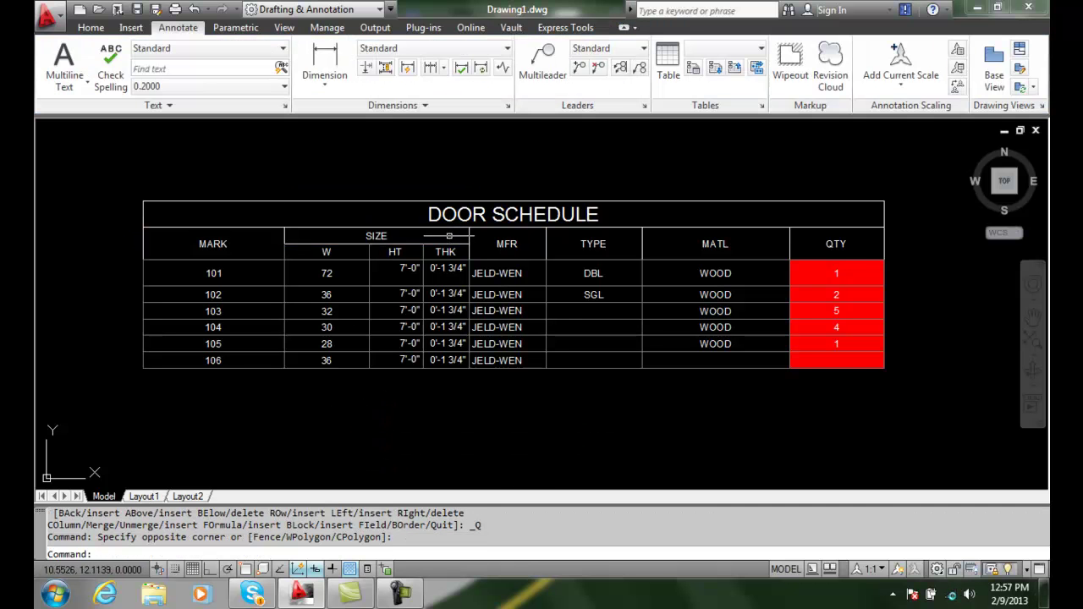
Step: Select the merged SIZE header cell spanning W, HT and THK
click(406, 235)
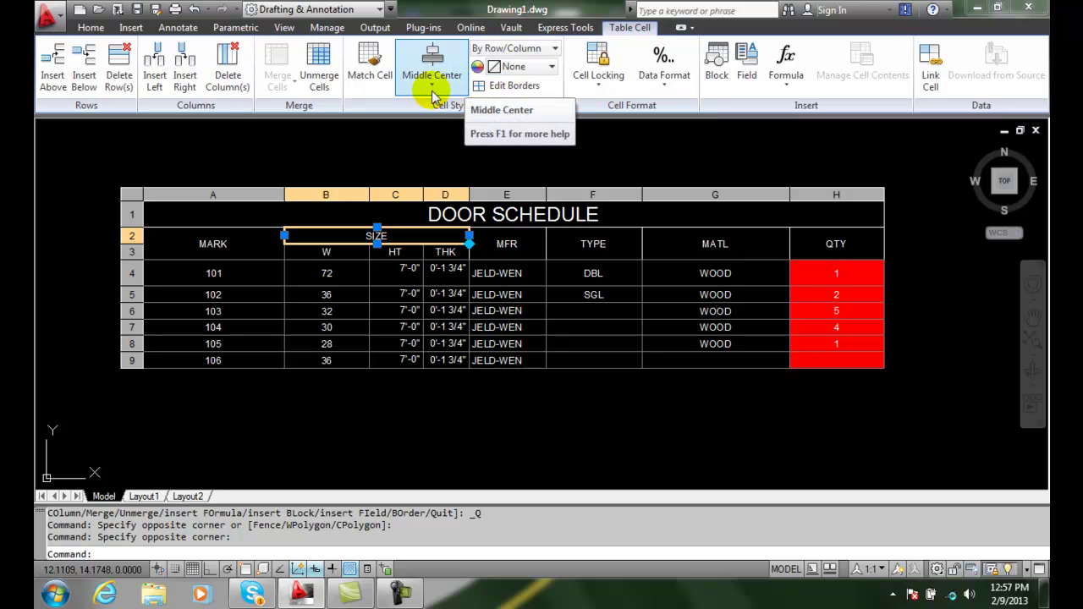
Step: Apply the Packers - Title cell style to the DOOR SCHEDULE title cell
click(555, 49)
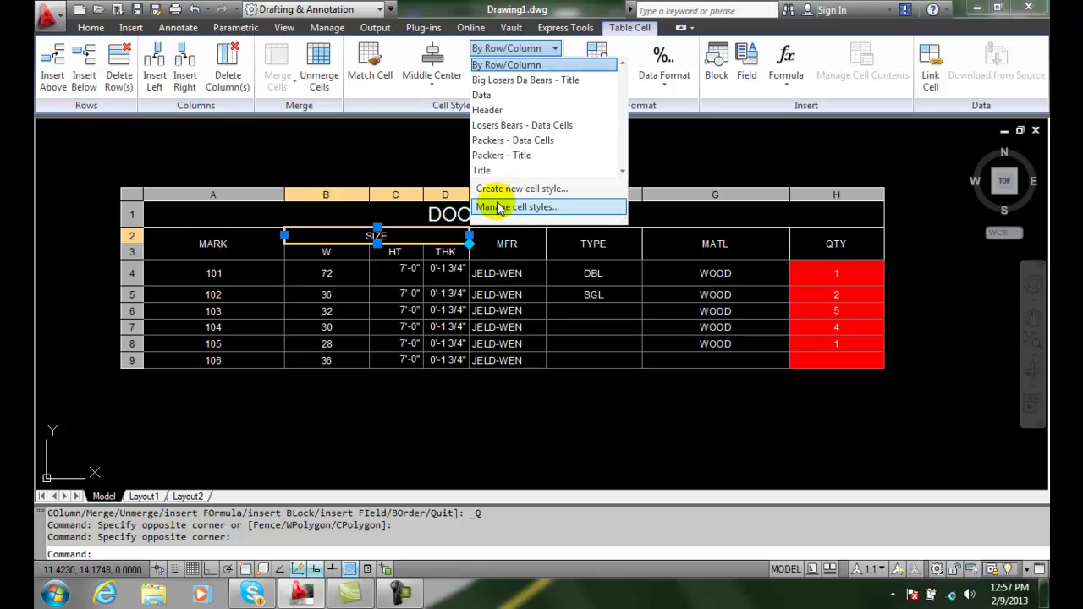
click(399, 138)
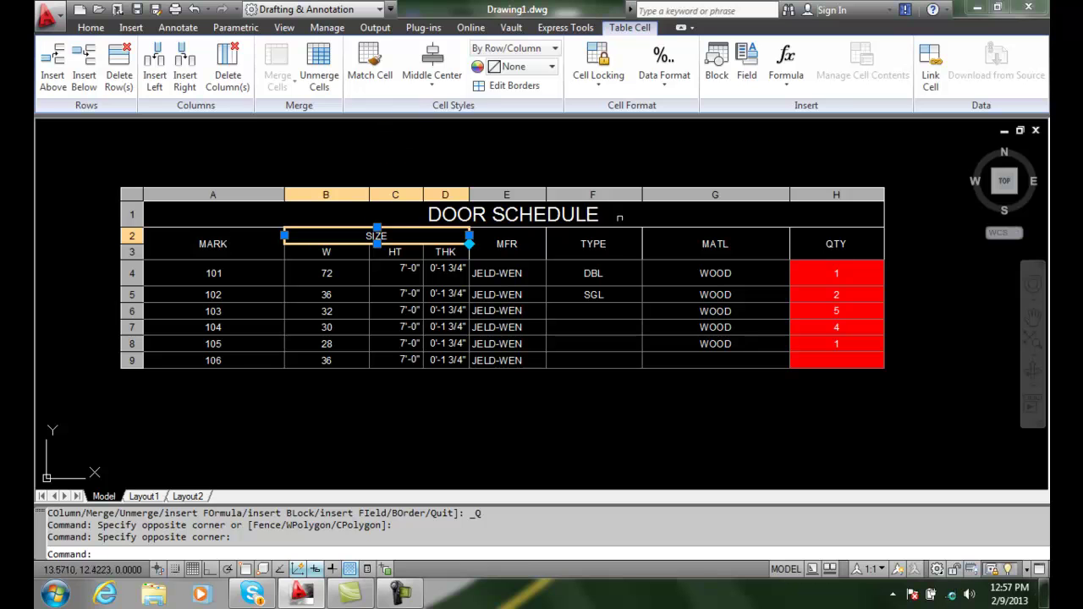
click(598, 212)
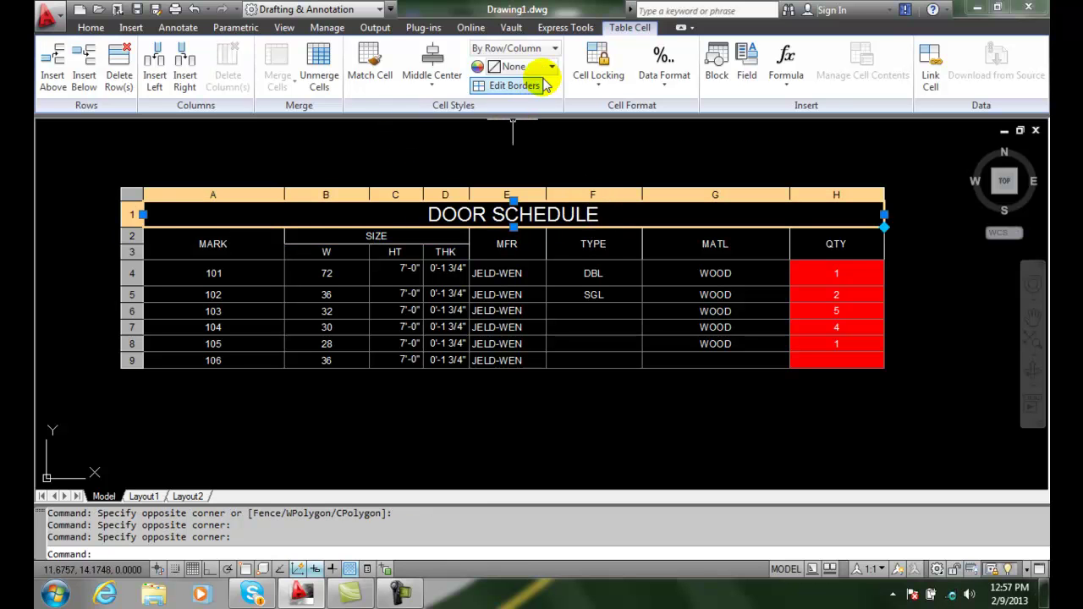
click(556, 48)
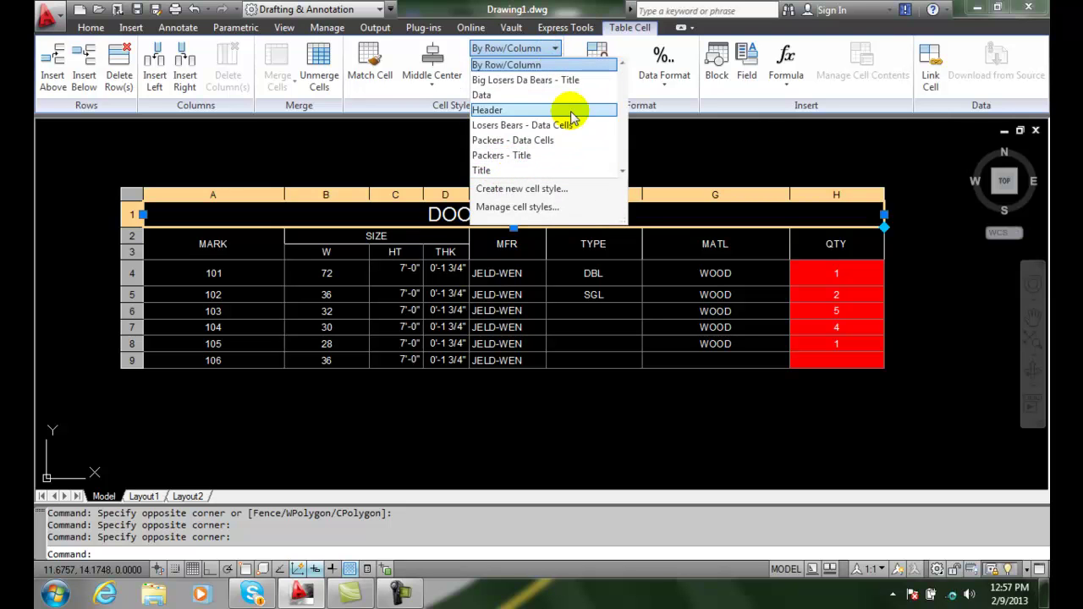
click(512, 155)
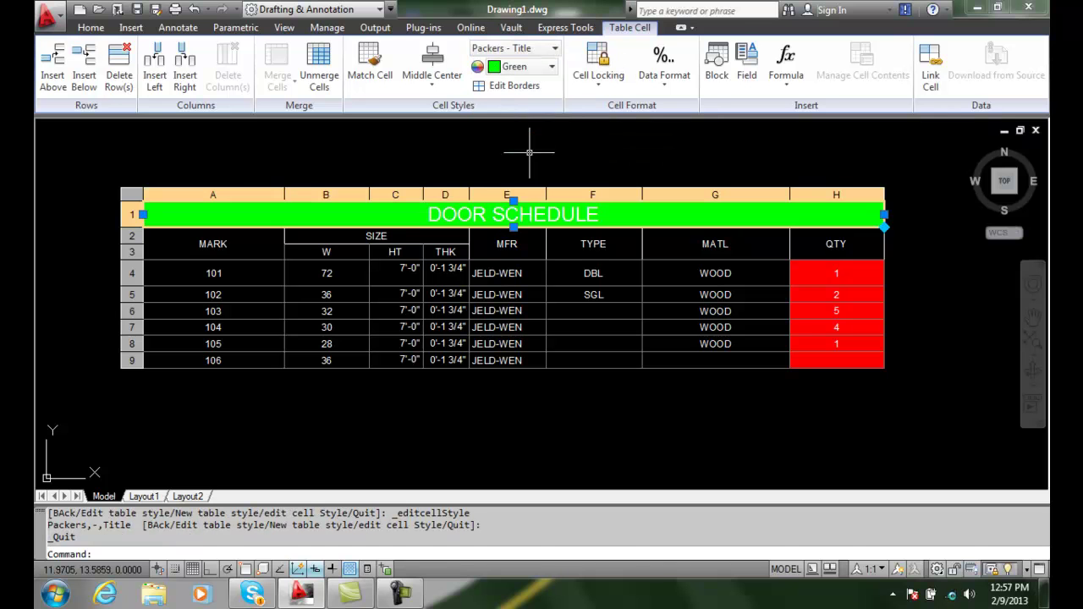
click(294, 432)
click(324, 434)
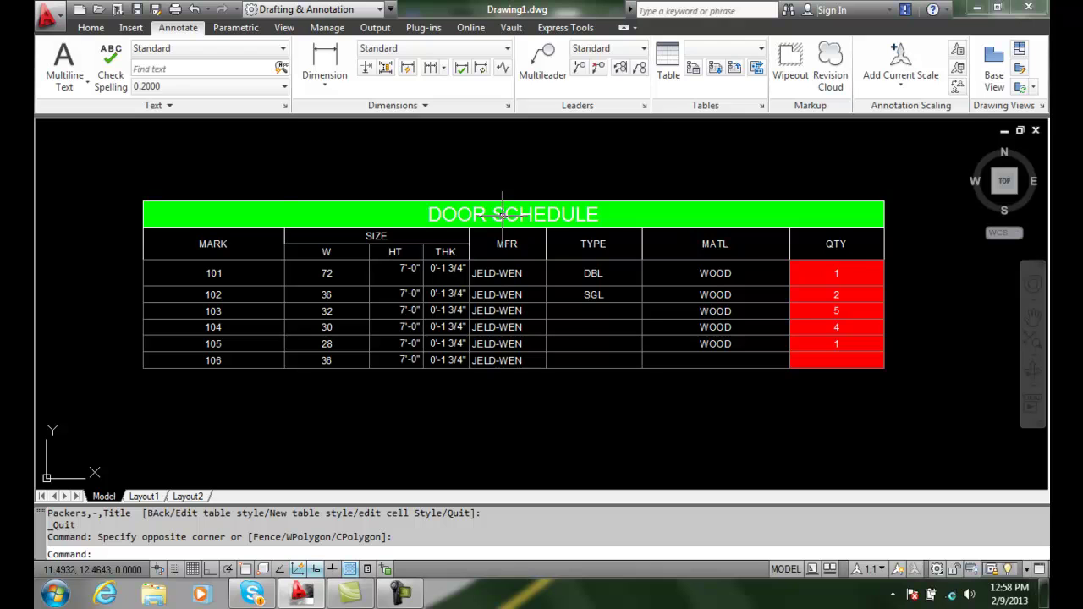
Step: Select the MFR header cell for formatting
click(494, 246)
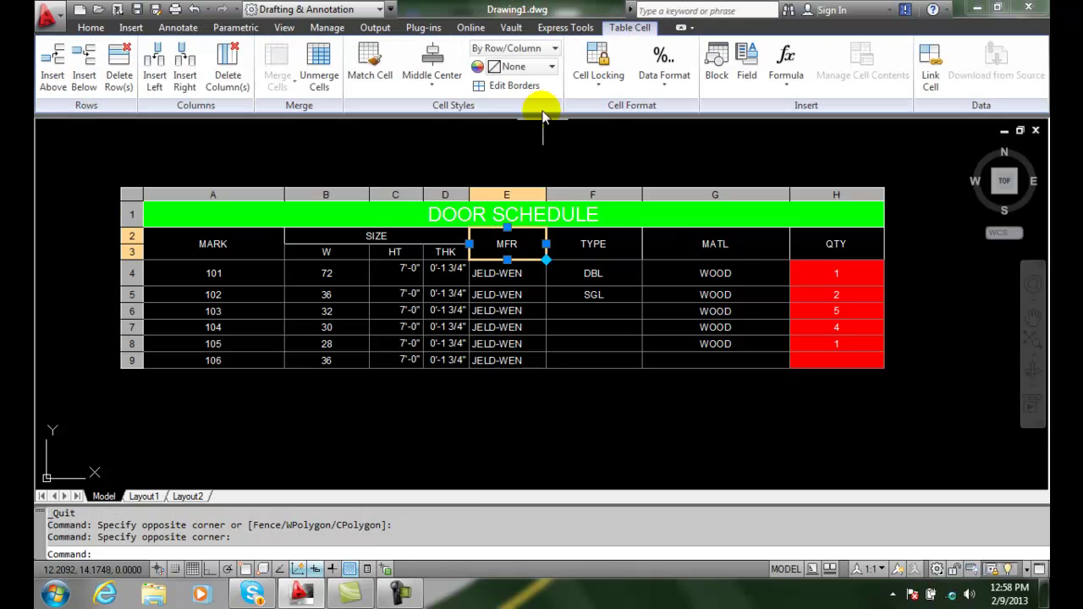
click(426, 75)
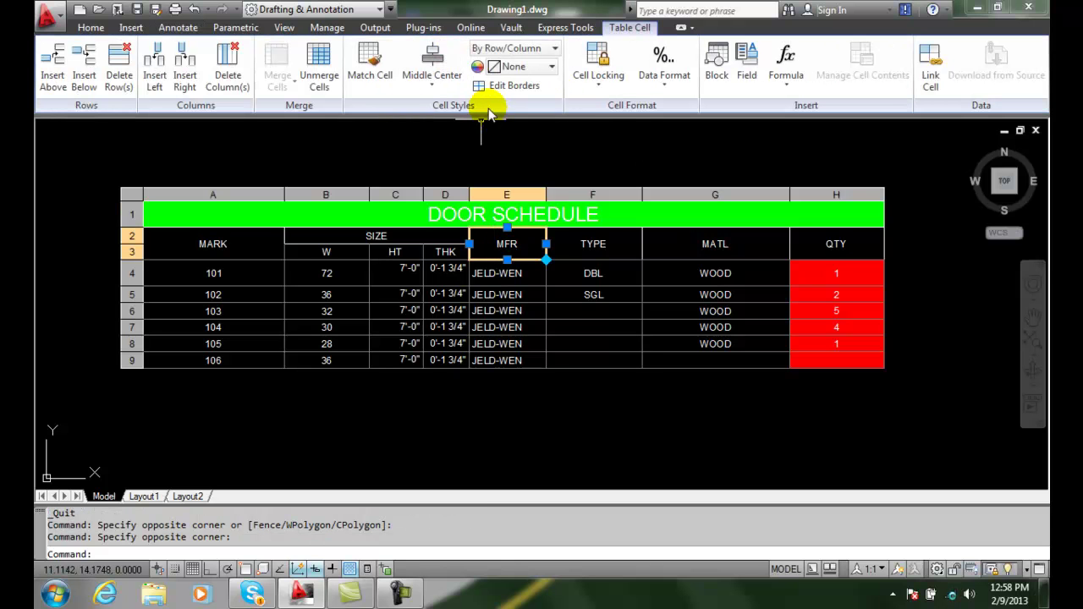